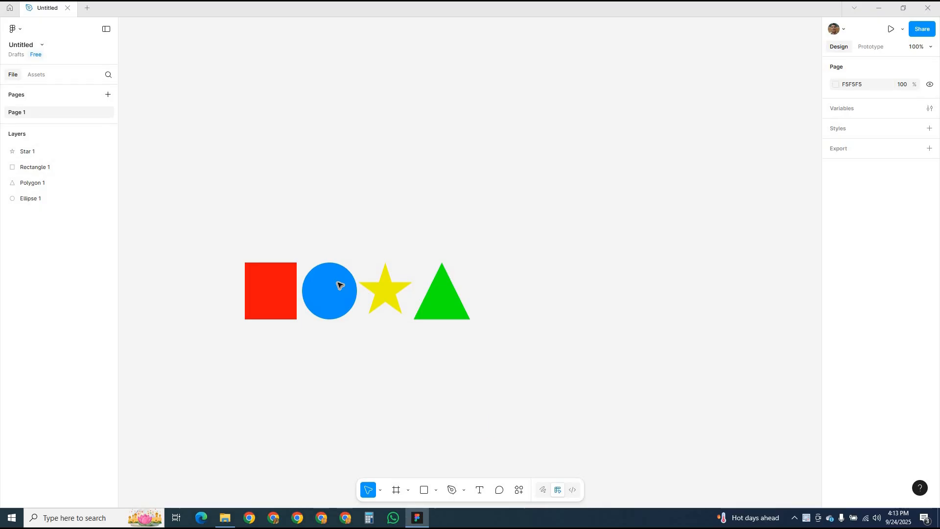
- Wrap the four shapes in a horizontal auto layout frame and widen the gap between them to 10
{"action": "left_click_drag", "start_coordinate": [225, 208], "coordinate": [501, 341]}
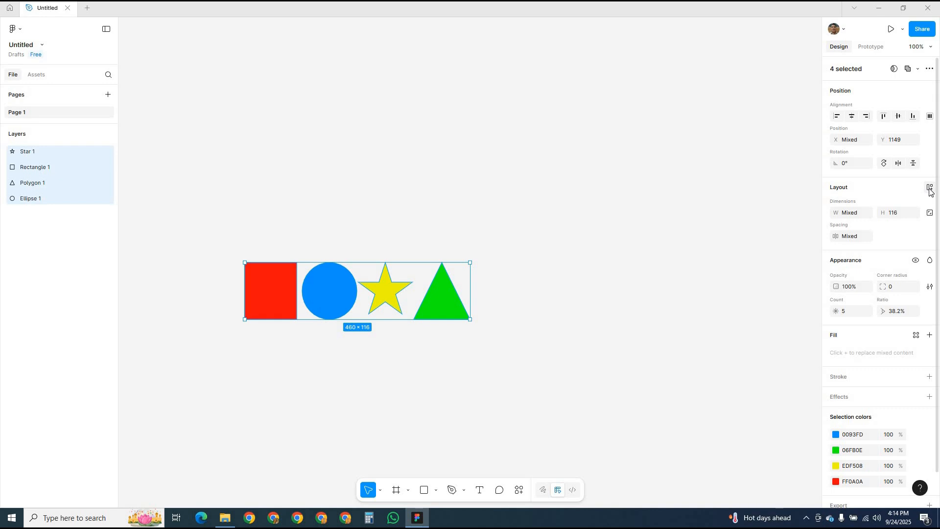
{"action": "left_click", "coordinate": [930, 188]}
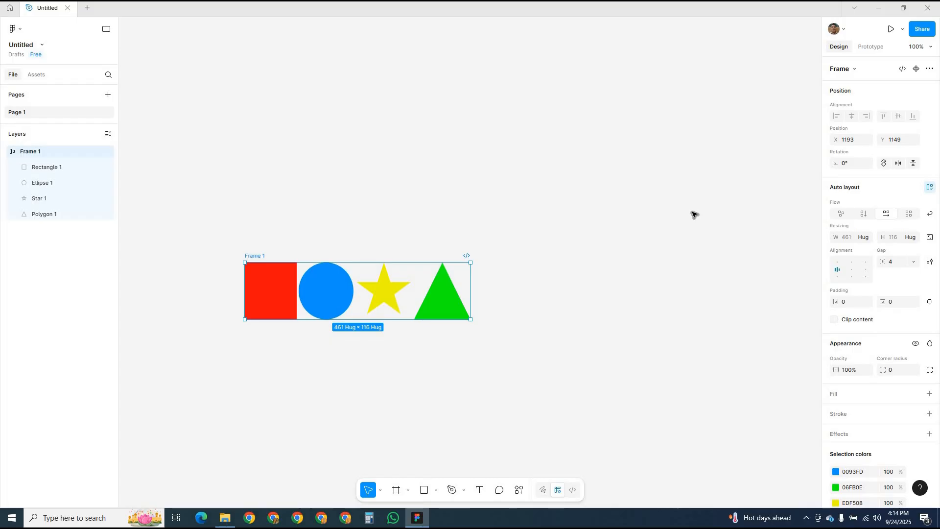
{"action": "mouse_move", "coordinate": [412, 290]}
{"action": "left_mouse_down"}
{"action": "mouse_move", "coordinate": [477, 293]}
{"action": "mouse_move", "coordinate": [407, 292]}
{"action": "left_mouse_up"}
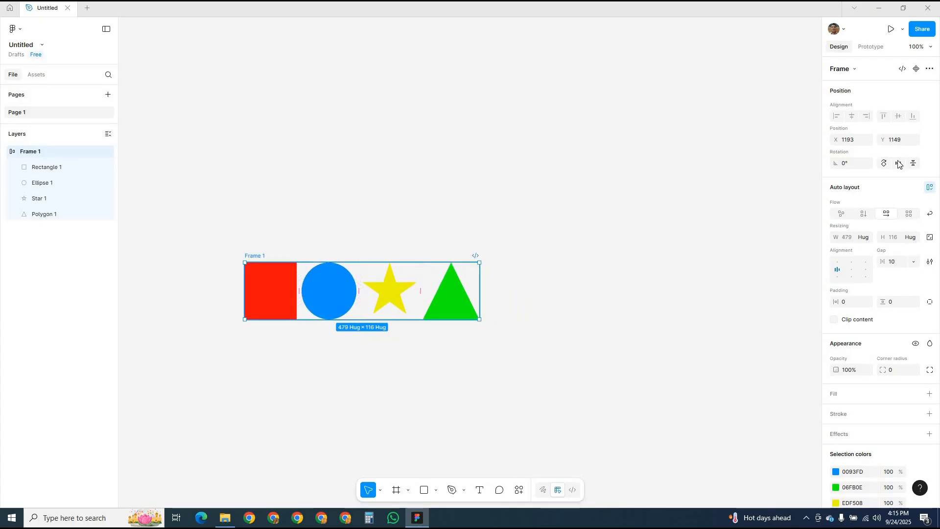
- Remove auto layout from the frame and try moving the green triangle freely
{"action": "left_click", "coordinate": [931, 189]}
{"action": "left_click", "coordinate": [448, 274]}
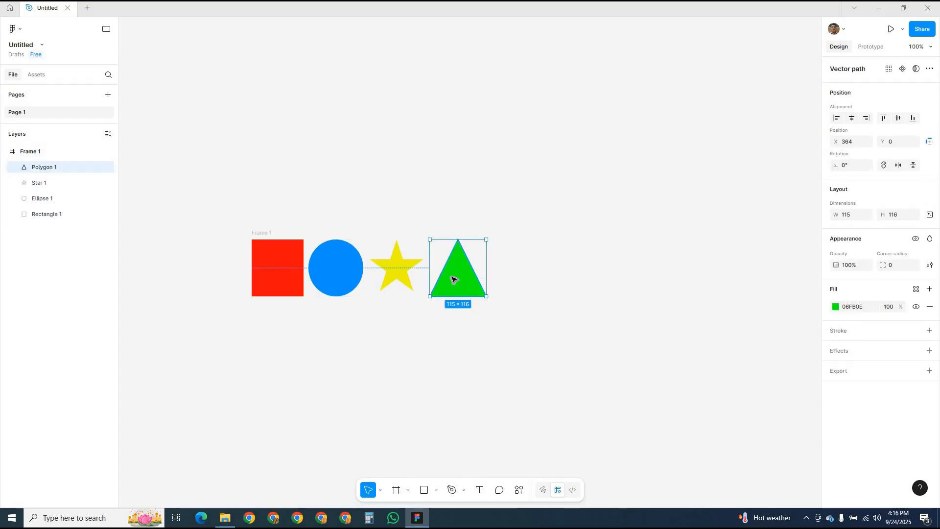
{"action": "left_click_drag", "start_coordinate": [484, 275], "coordinate": [557, 327]}
- Enlarge Frame 1 to about 592 × 316 and resize it to fit its contents
{"action": "left_click", "coordinate": [41, 150]}
{"action": "left_click_drag", "start_coordinate": [424, 296], "coordinate": [423, 394]}
{"action": "left_click_drag", "start_coordinate": [486, 363], "coordinate": [542, 362]}
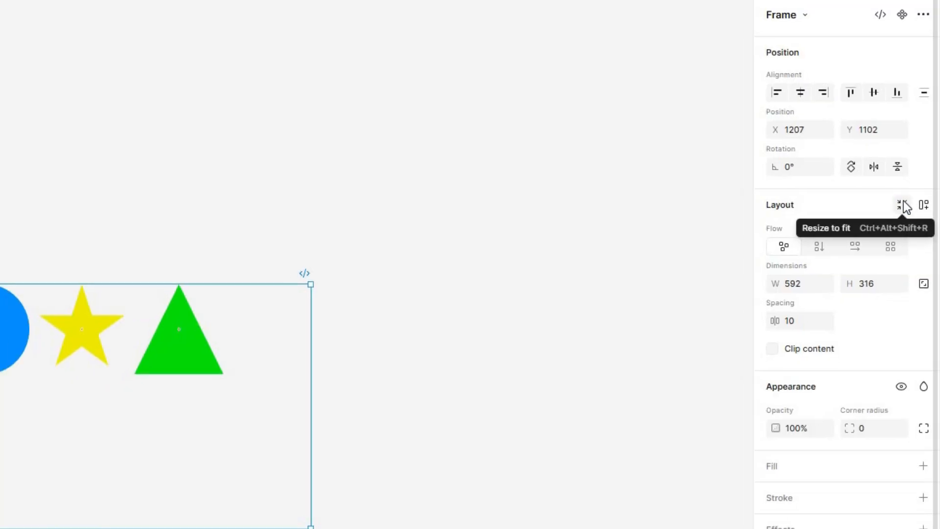
{"action": "left_click", "coordinate": [901, 207]}
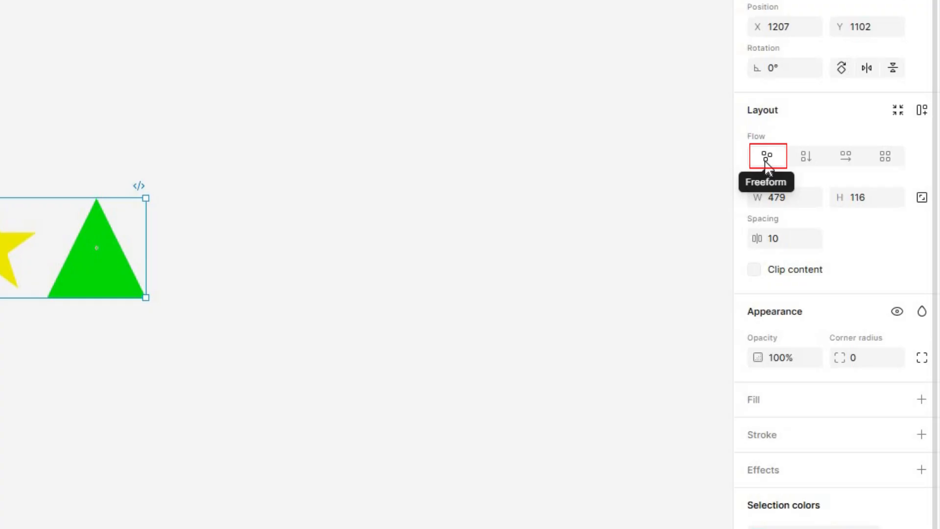
- Move the yellow star below the row in the freeform layout and undo the move
{"action": "left_click", "coordinate": [12, 249]}
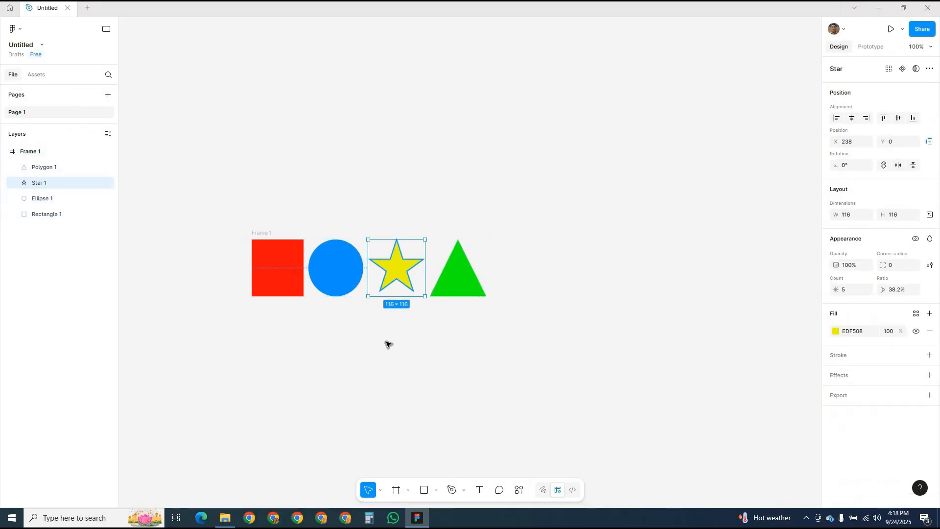
{"action": "left_click_drag", "start_coordinate": [400, 278], "coordinate": [419, 363]}
{"action": "key", "text": "ctrl+z"}
- Try the vertical, horizontal and grid flows on Frame 1 and return it to freeform
{"action": "left_click", "coordinate": [73, 155]}
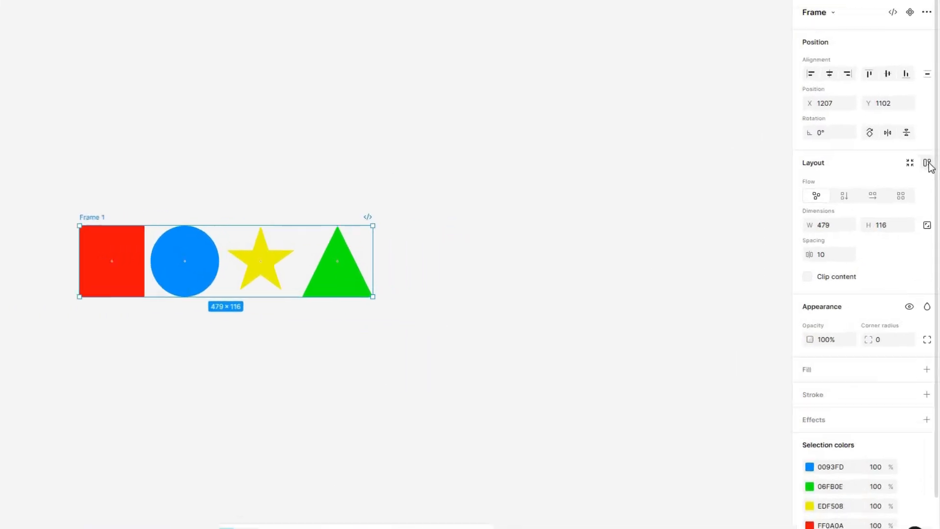
{"action": "left_click", "coordinate": [804, 157]}
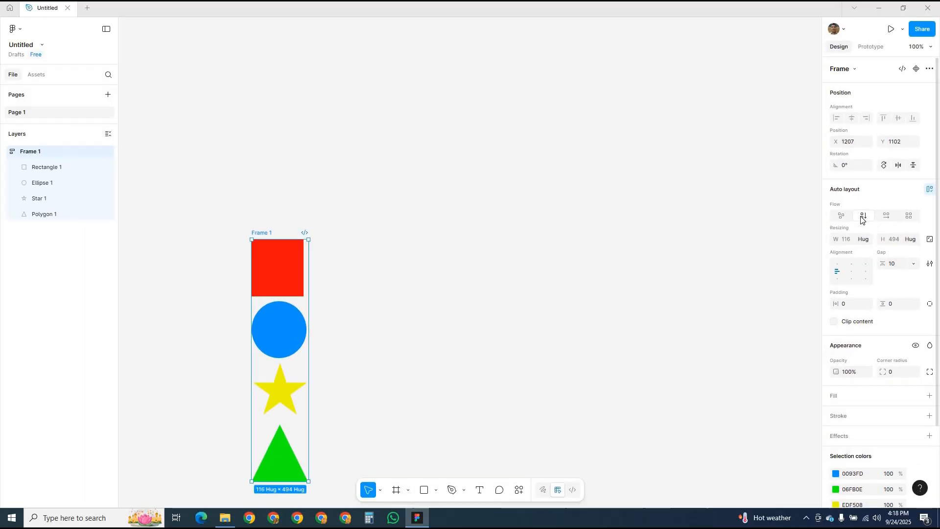
{"action": "left_click", "coordinate": [887, 217]}
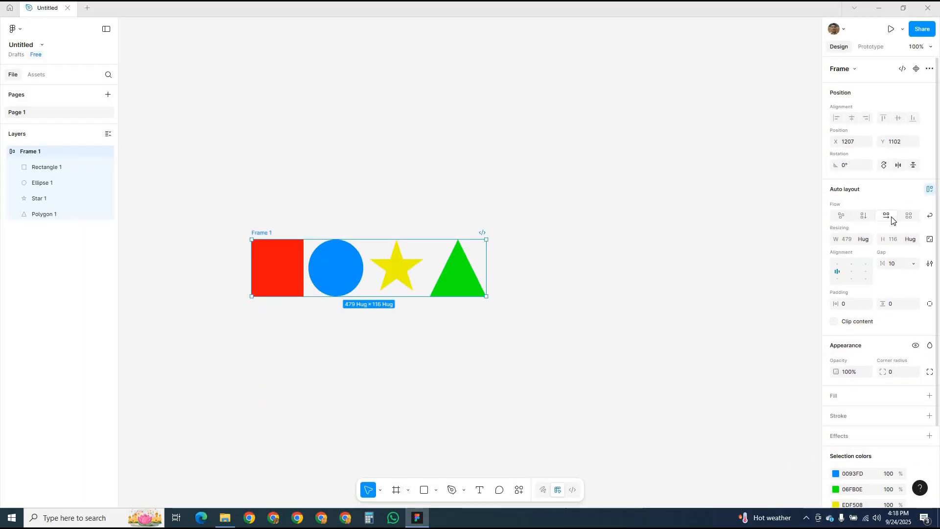
{"action": "left_click", "coordinate": [909, 216]}
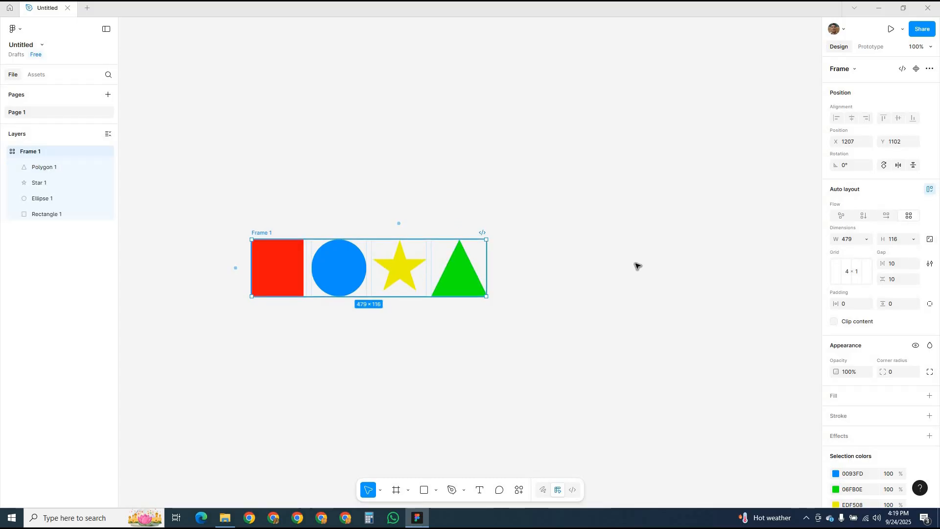
{"action": "key", "text": "ctrl+z"}
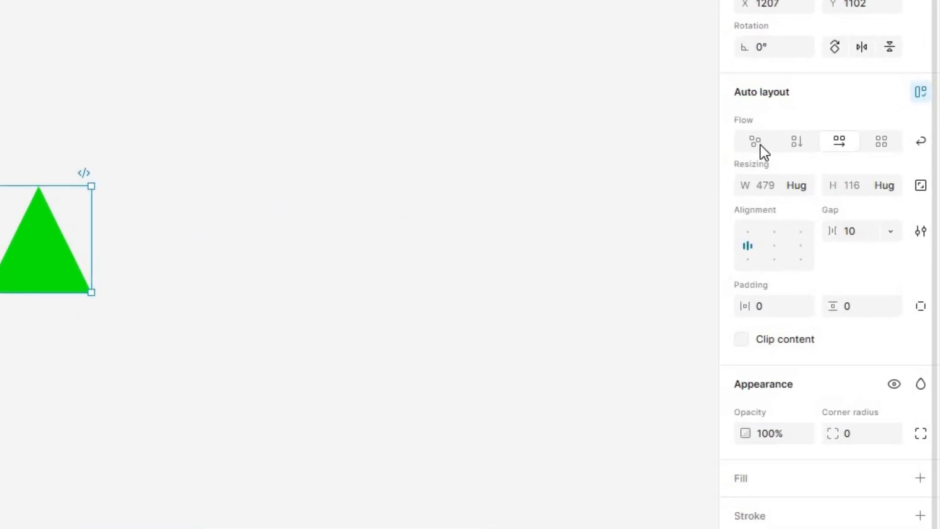
{"action": "left_click", "coordinate": [760, 144]}
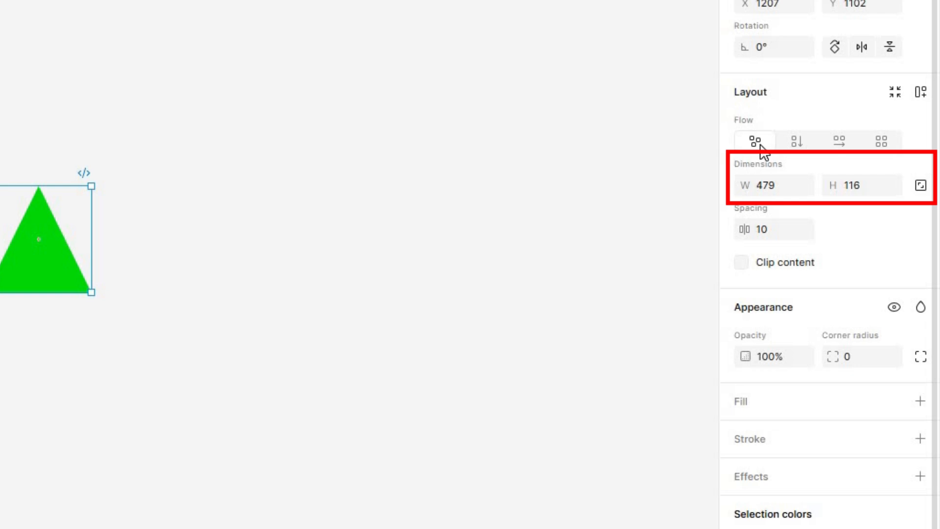
- Adjust the frame's height to 115 and widen the frame to about 519
{"action": "mouse_move", "coordinate": [745, 184]}
{"action": "left_mouse_down"}
{"action": "mouse_move", "coordinate": [765, 185]}
{"action": "mouse_move", "coordinate": [749, 185]}
{"action": "left_mouse_up"}
{"action": "mouse_move", "coordinate": [834, 185]}
{"action": "left_mouse_down"}
{"action": "mouse_move", "coordinate": [823, 185]}
{"action": "mouse_move", "coordinate": [844, 185]}
{"action": "left_mouse_up"}
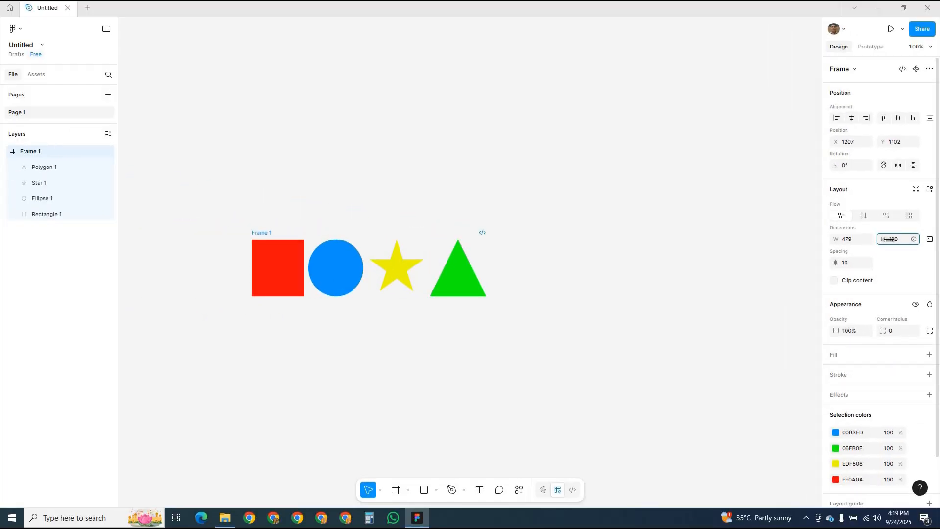
{"action": "left_click_drag", "start_coordinate": [889, 239], "coordinate": [885, 239]}
{"action": "left_click_drag", "start_coordinate": [487, 260], "coordinate": [505, 268]}
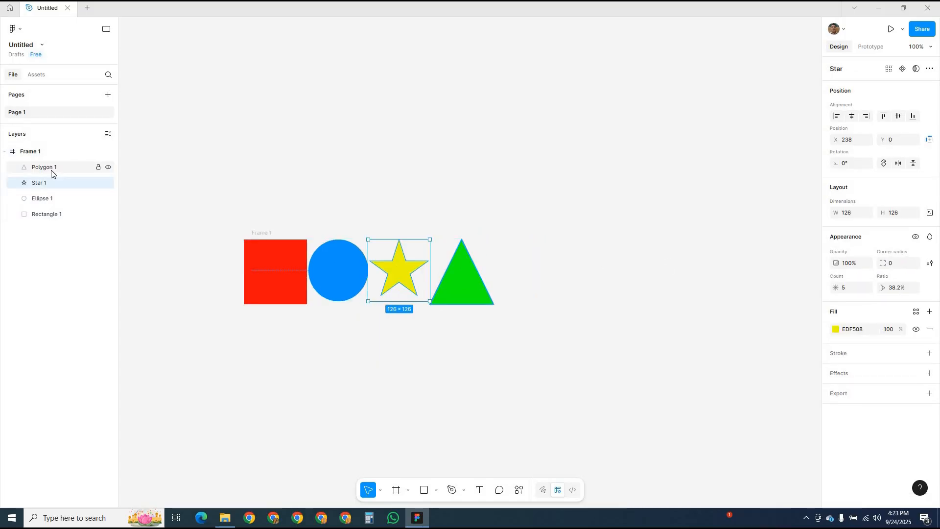
- Lock the aspect ratio of the triangle, star, ellipse and rectangle one by one
{"action": "left_click", "coordinate": [49, 167]}
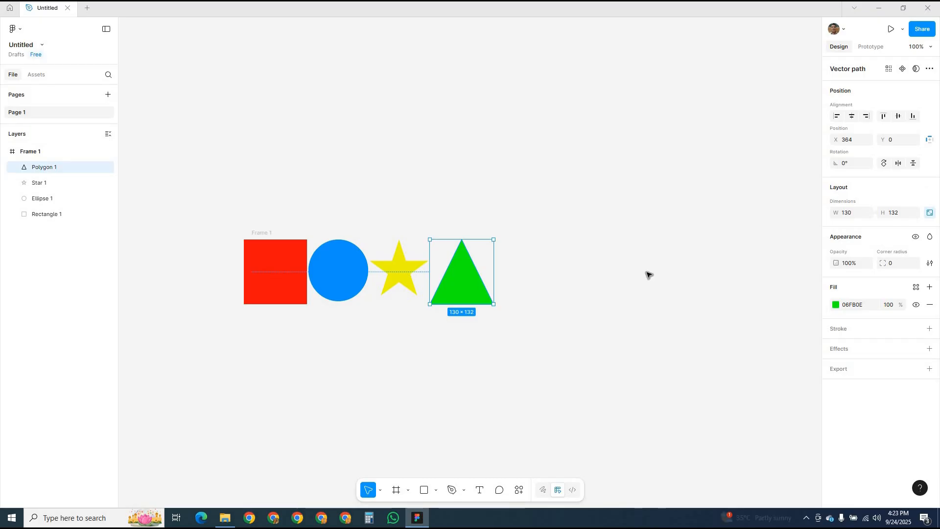
{"action": "left_click", "coordinate": [54, 182]}
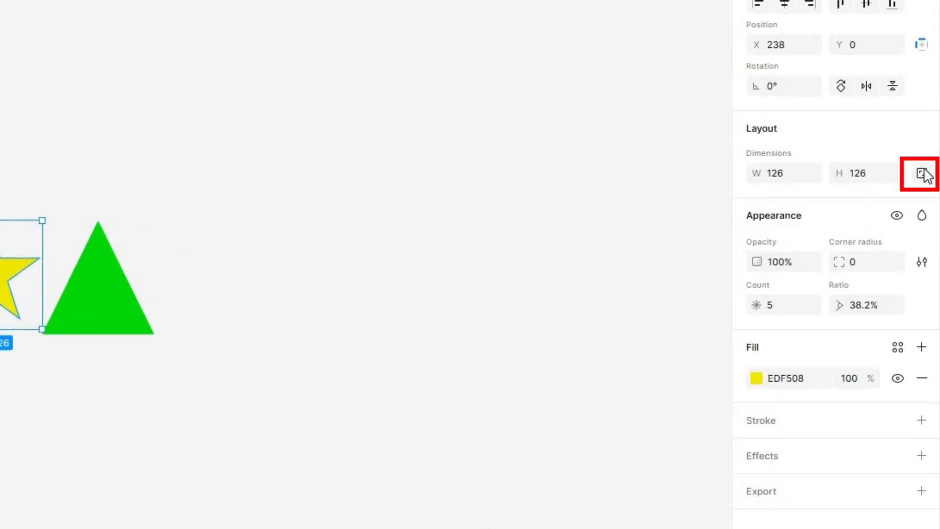
{"action": "left_click", "coordinate": [69, 202]}
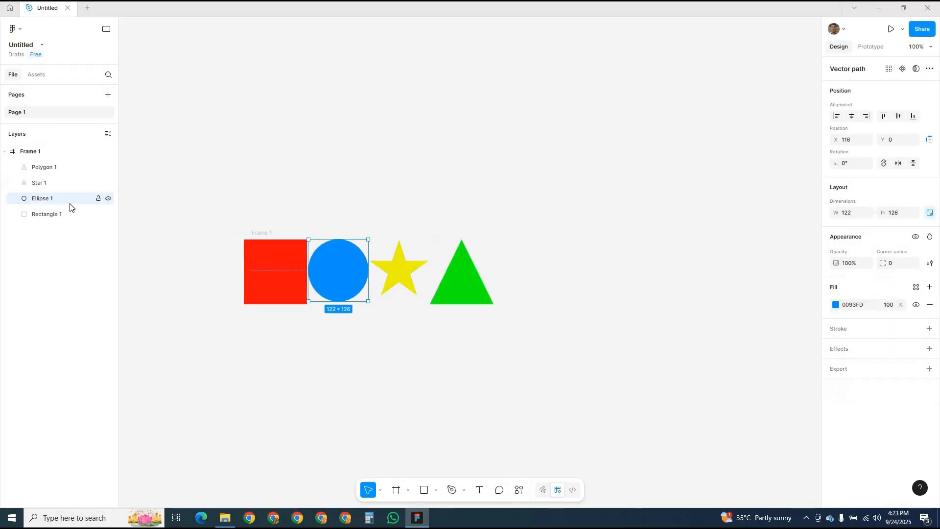
{"action": "left_click", "coordinate": [65, 219]}
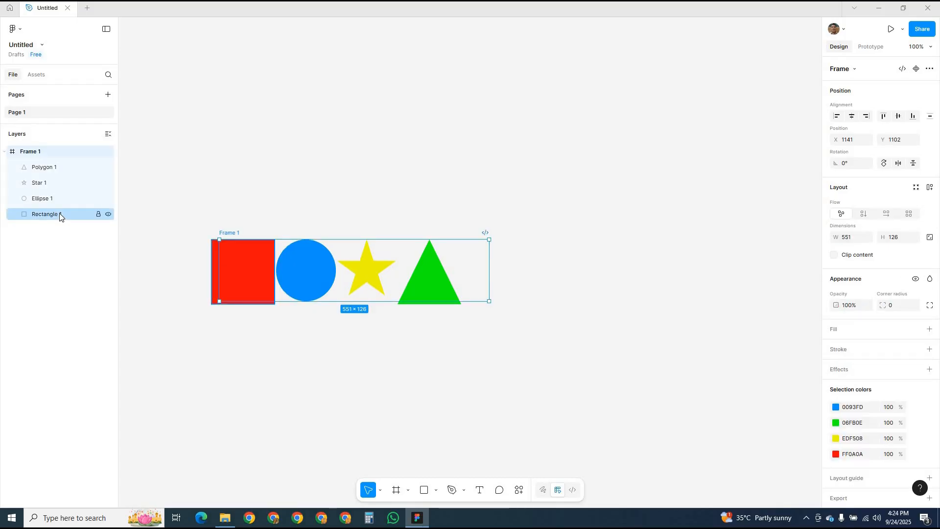
{"action": "left_click", "coordinate": [59, 217]}
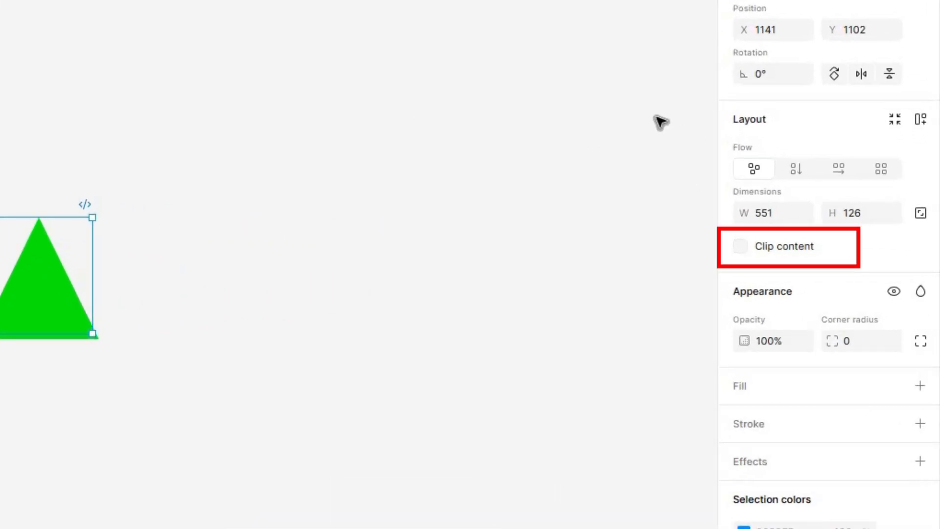
- Enable Clip content on Frame 1 and adjust its width to test how the shapes are cropped
{"action": "left_click", "coordinate": [741, 247]}
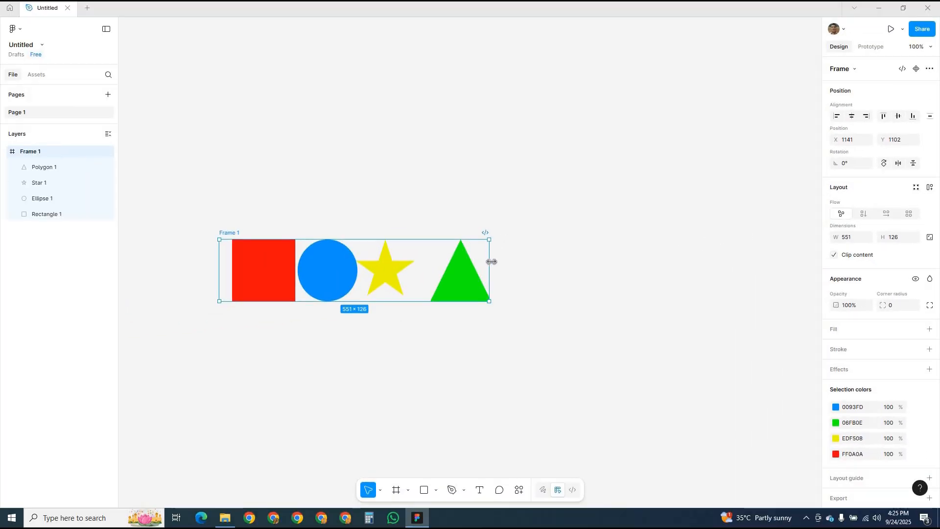
{"action": "mouse_move", "coordinate": [491, 261]}
{"action": "left_mouse_down"}
{"action": "mouse_move", "coordinate": [431, 266]}
{"action": "mouse_move", "coordinate": [501, 268]}
{"action": "mouse_move", "coordinate": [492, 269]}
{"action": "left_mouse_up"}
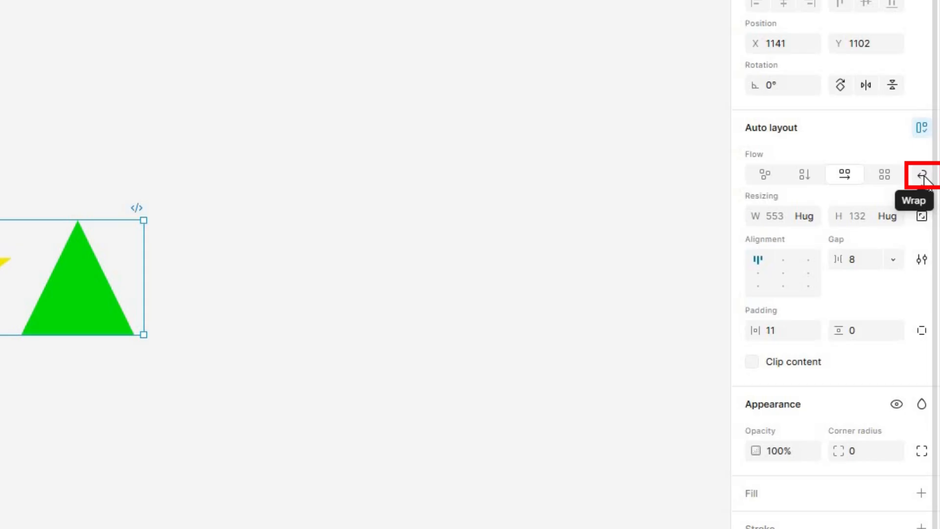
- Enable Wrap on the horizontal auto layout and narrow the frame to test how the shapes reflow
{"action": "left_click", "coordinate": [923, 175]}
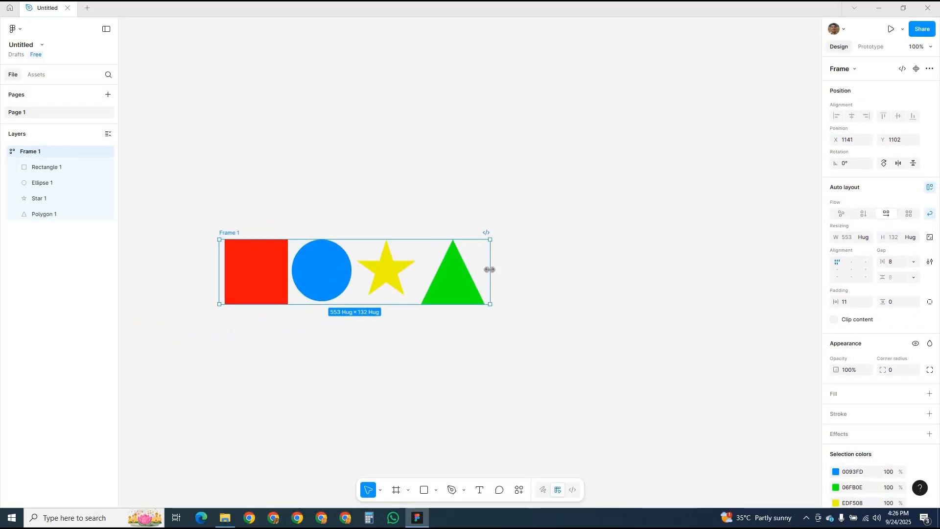
{"action": "left_click_drag", "start_coordinate": [474, 270], "coordinate": [359, 270]}
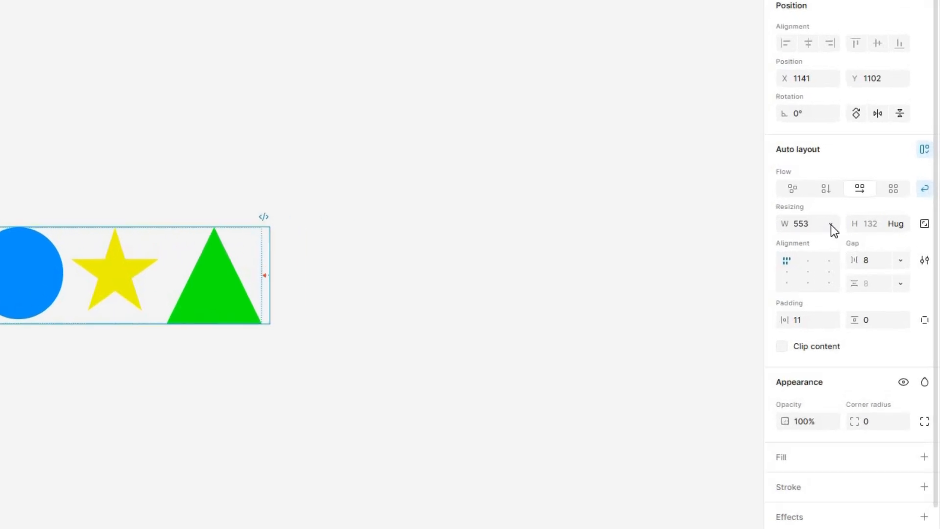
- Set both the width and the height resizing of the frame to Hug contents
{"action": "left_click", "coordinate": [830, 225]}
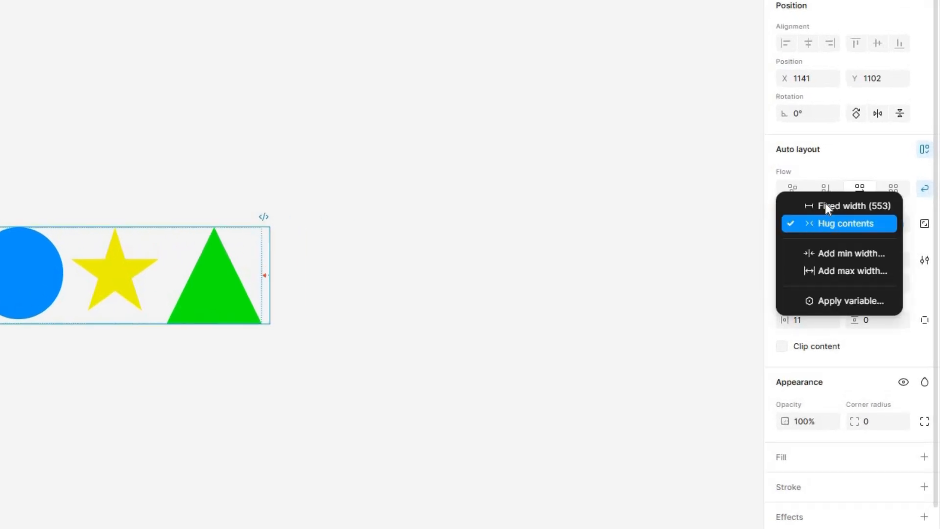
{"action": "left_click", "coordinate": [882, 226]}
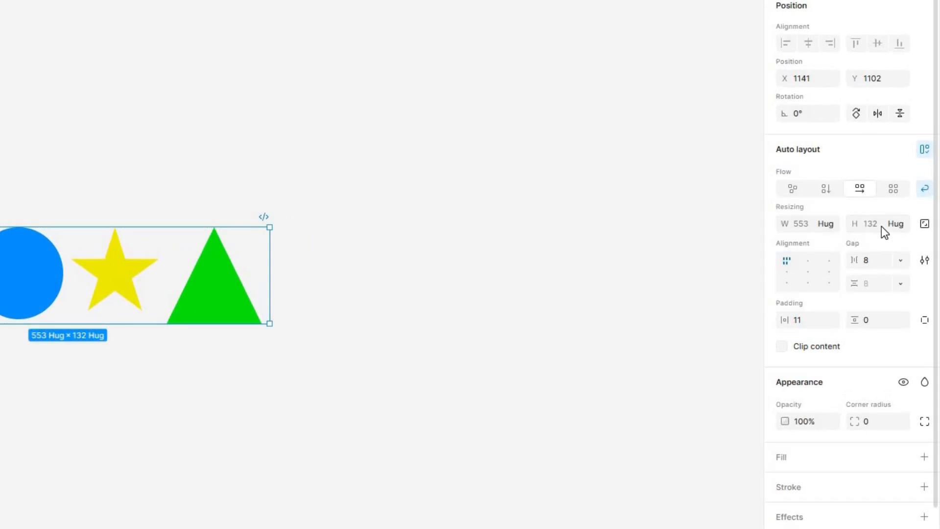
{"action": "left_click", "coordinate": [900, 225]}
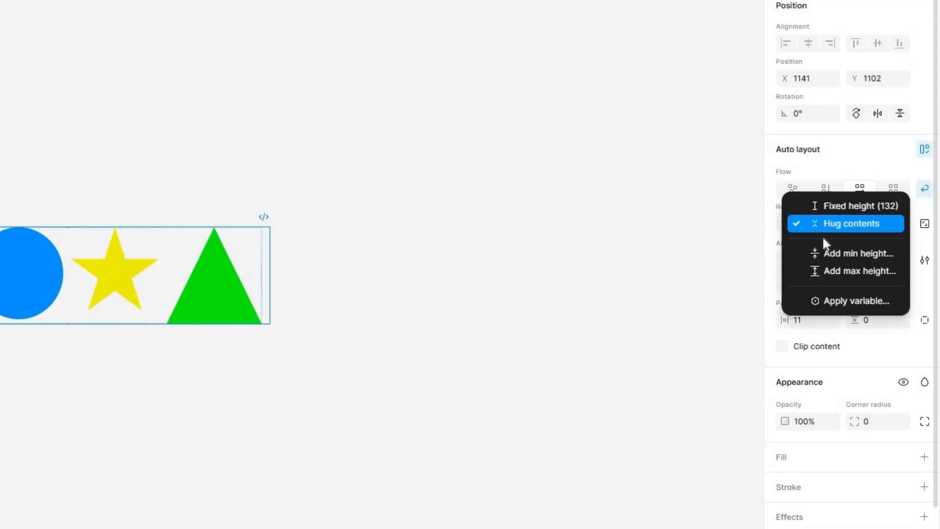
{"action": "left_click", "coordinate": [855, 226]}
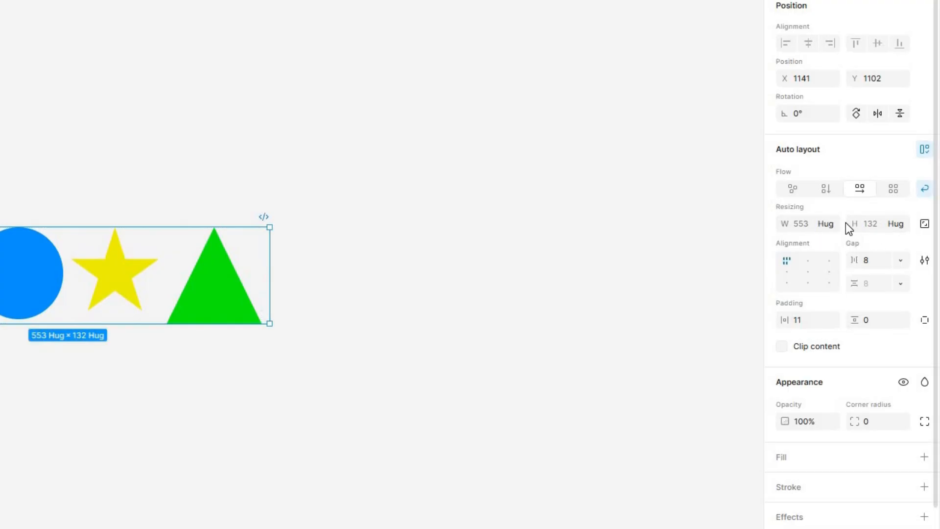
- Give the frame a fixed size of 600 wide by 300 high
{"action": "left_click", "coordinate": [223, 280]}
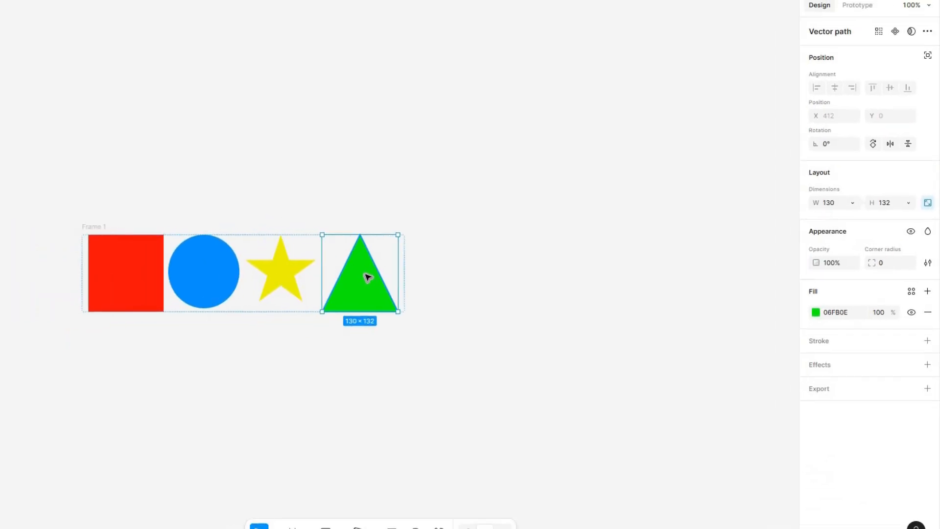
{"action": "key", "text": "Escape"}
{"action": "left_click", "coordinate": [837, 232]}
{"action": "type", "text": "600"}
{"action": "key", "text": "Return"}
{"action": "mouse_move", "coordinate": [503, 259]}
{"action": "left_mouse_down"}
{"action": "mouse_move", "coordinate": [524, 260]}
{"action": "mouse_move", "coordinate": [490, 262]}
{"action": "left_mouse_up"}
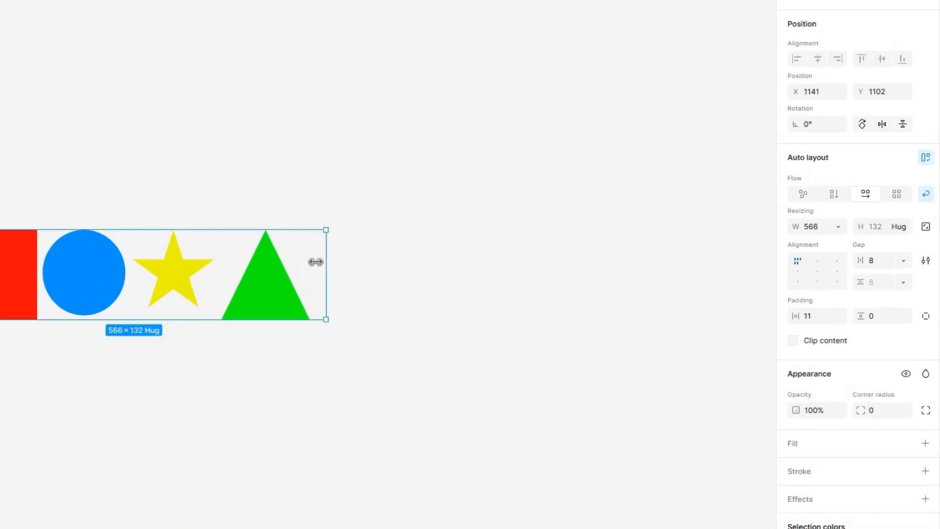
{"action": "left_click_drag", "start_coordinate": [315, 261], "coordinate": [312, 261]}
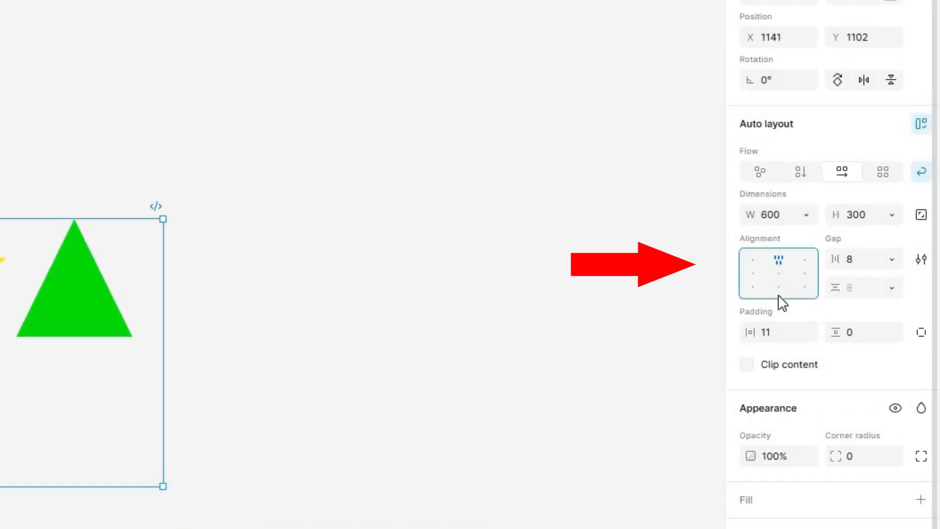
- Try bottom-center alignment, center the shapes within the frame, and resize the frame to about 726 × 158
{"action": "left_click", "coordinate": [778, 291]}
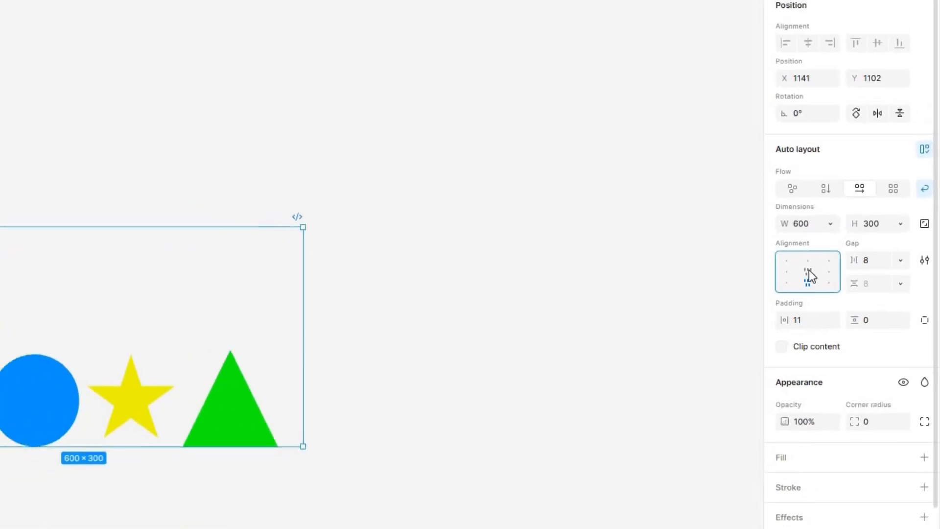
{"action": "left_click", "coordinate": [837, 270]}
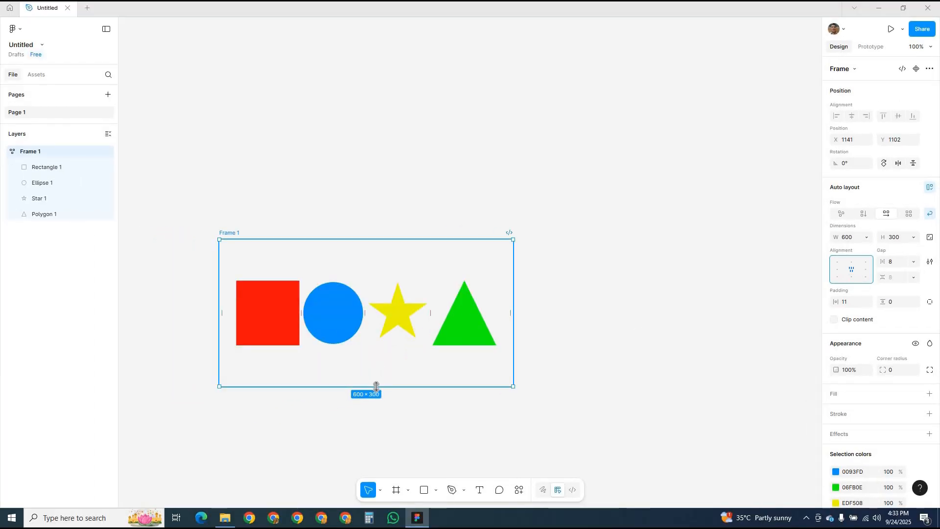
{"action": "left_click_drag", "start_coordinate": [376, 386], "coordinate": [380, 317]}
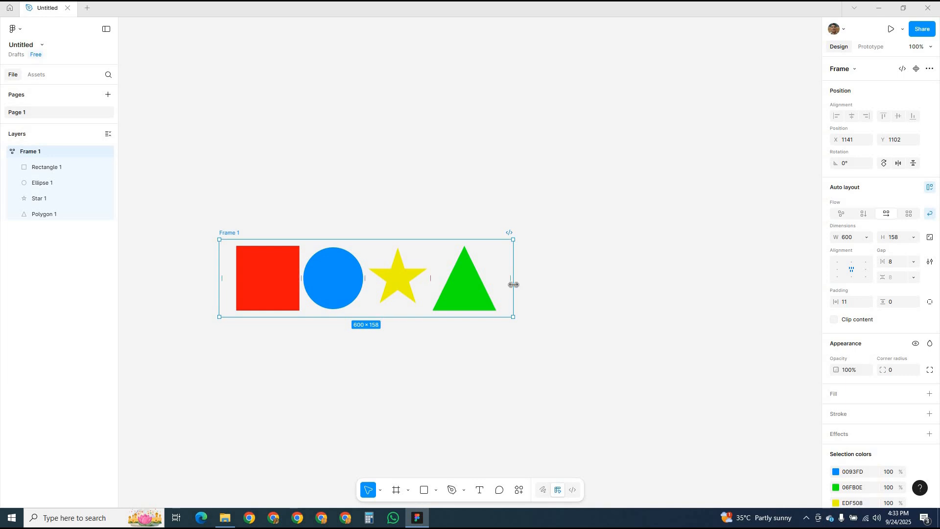
{"action": "left_click_drag", "start_coordinate": [557, 293], "coordinate": [575, 293]}
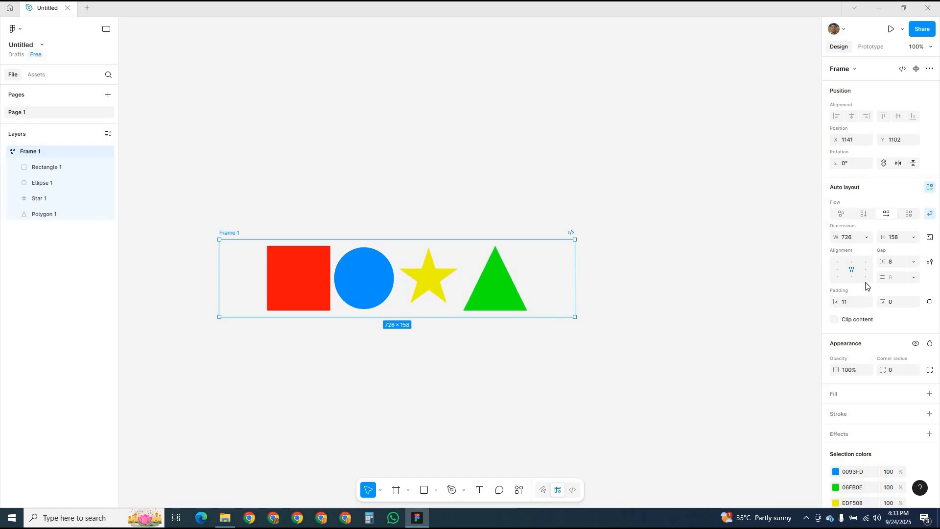
- Set the horizontal gap between the shapes to Auto and the frame's horizontal padding to 13
{"action": "left_click", "coordinate": [914, 262]}
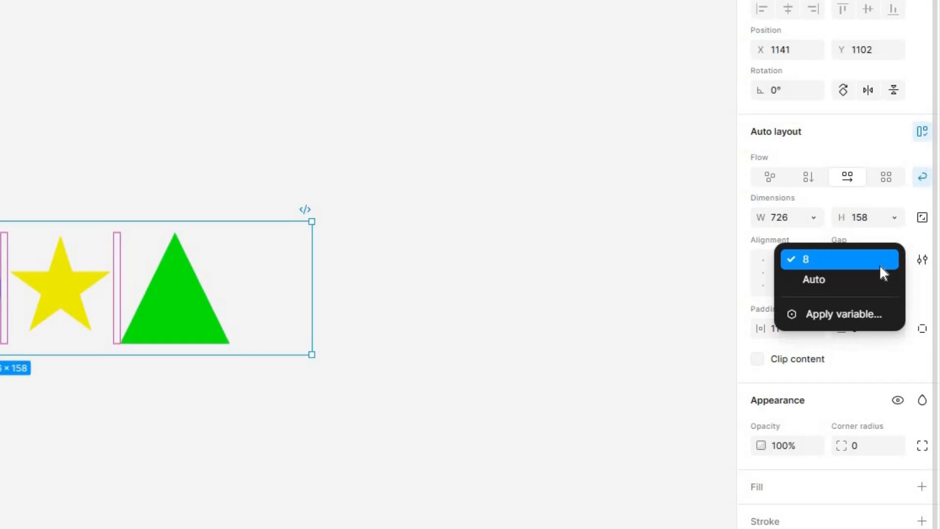
{"action": "left_click", "coordinate": [846, 284]}
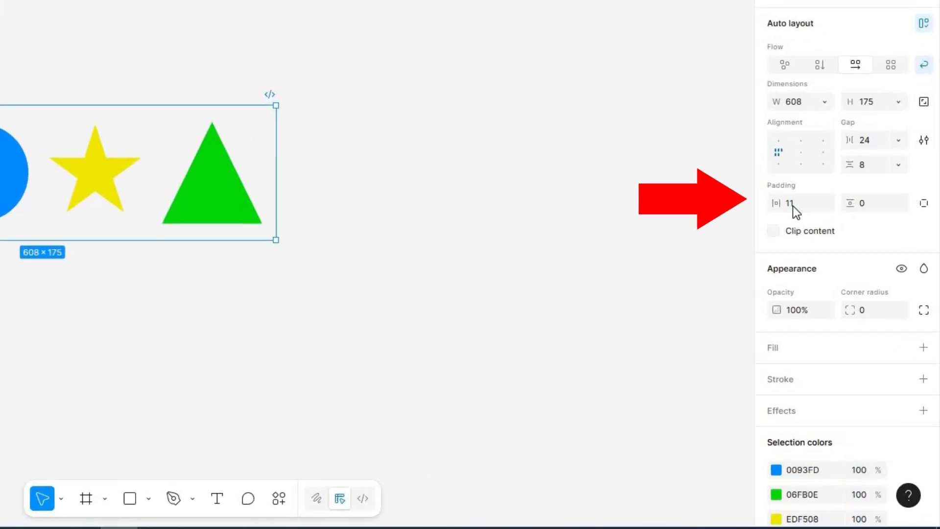
{"action": "left_click_drag", "start_coordinate": [783, 203], "coordinate": [770, 203]}
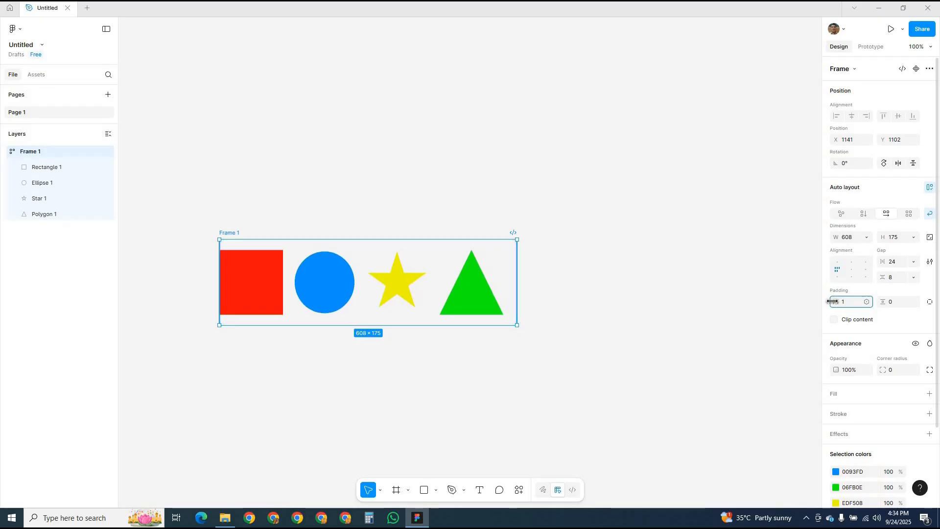
{"action": "left_click_drag", "start_coordinate": [832, 301], "coordinate": [838, 301]}
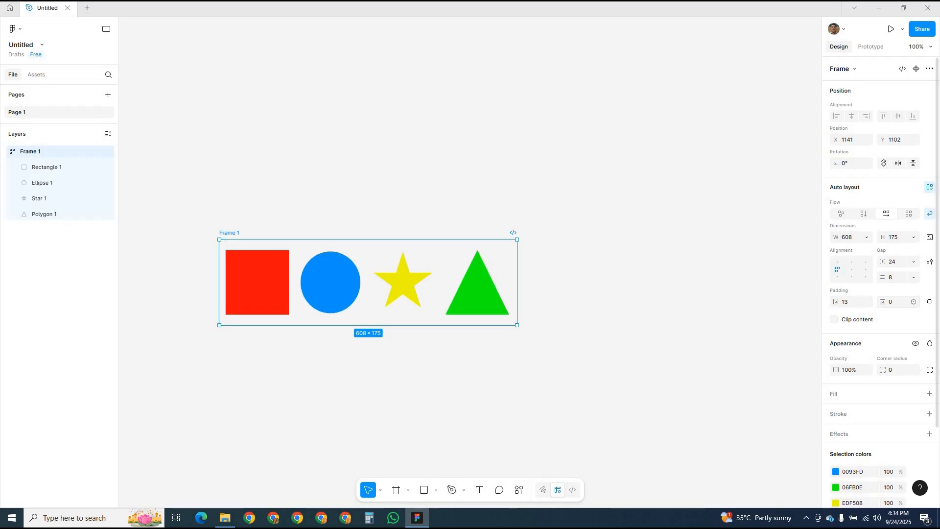
- Set the frame's vertical padding to 13 and switch its auto layout flow to Grid
{"action": "left_click_drag", "start_coordinate": [880, 301], "coordinate": [898, 303]}
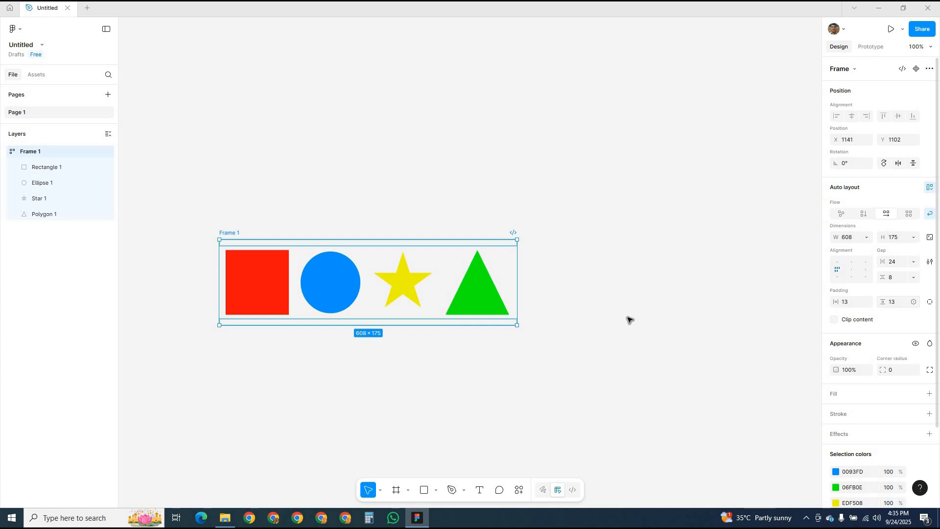
{"action": "left_click", "coordinate": [909, 214]}
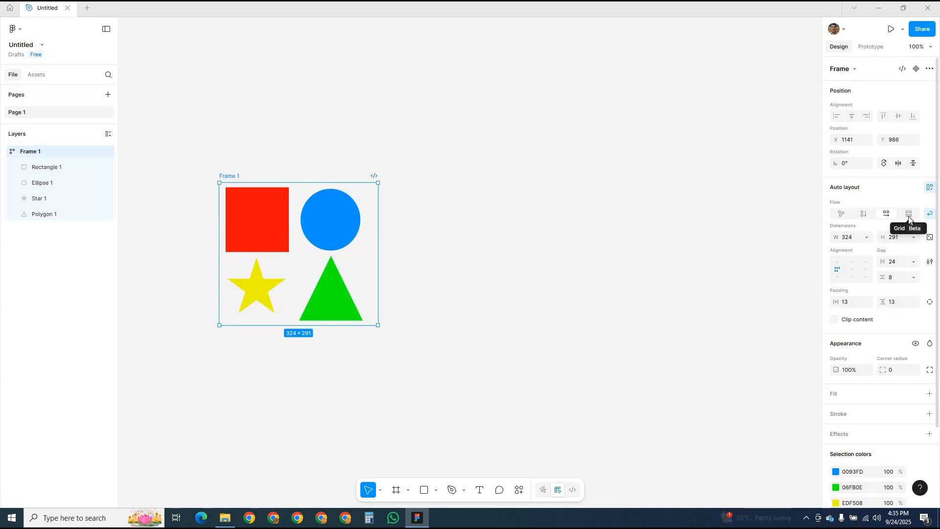
- Try deleting the blue circle from the grid frame, and select the green triangle and the red square
{"action": "left_click", "coordinate": [327, 237]}
{"action": "key", "text": "Delete"}
{"action": "left_click", "coordinate": [332, 296]}
{"action": "double_click", "coordinate": [332, 297]}
{"action": "left_click", "coordinate": [368, 492]}
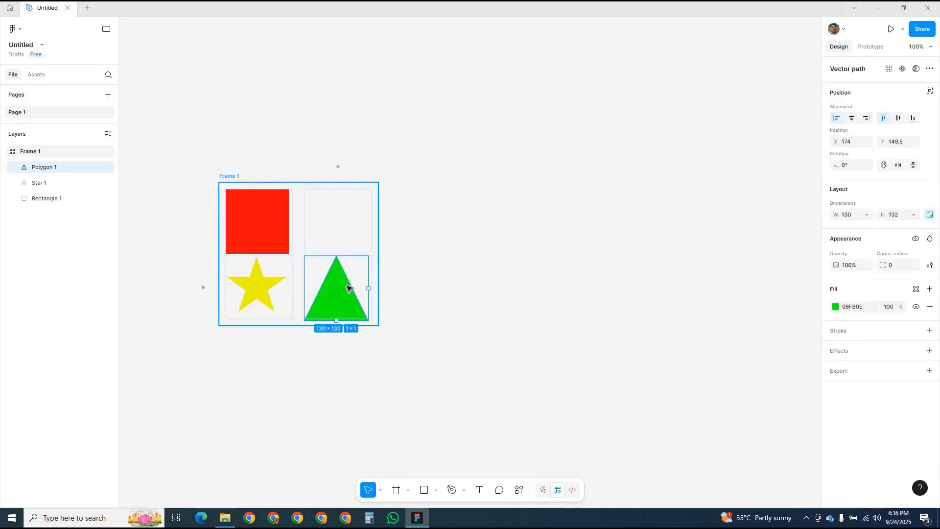
{"action": "left_click", "coordinate": [273, 227]}
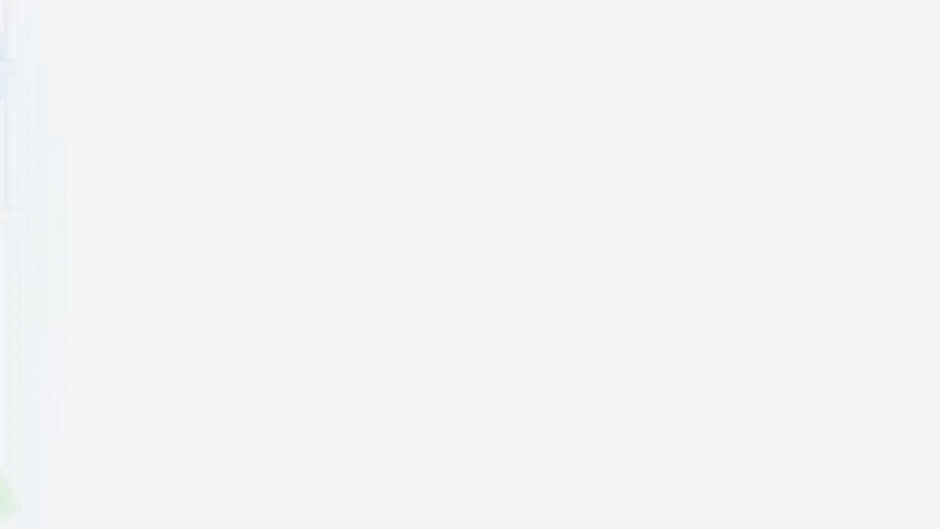
- Try a 3 × 3 grid on the frame and return the grid to 2 × 2
{"action": "left_click", "coordinate": [57, 151]}
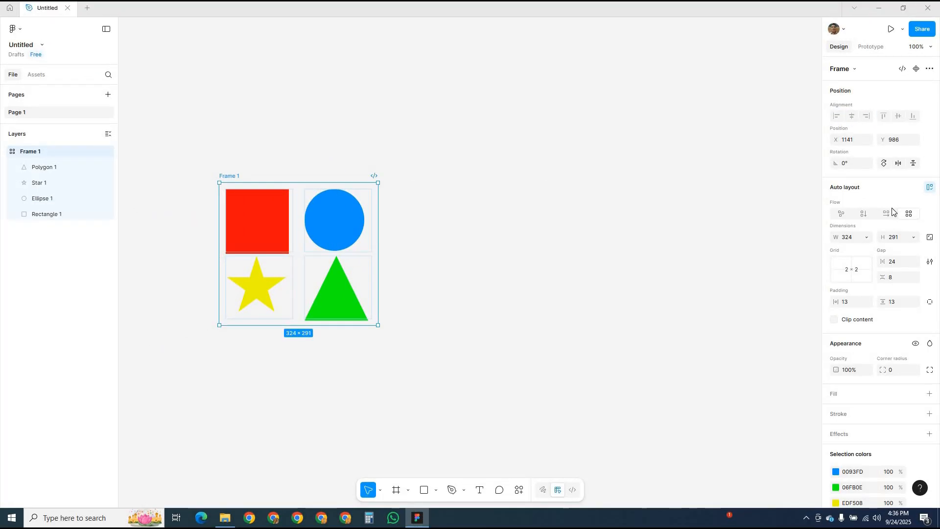
{"action": "left_click", "coordinate": [855, 271]}
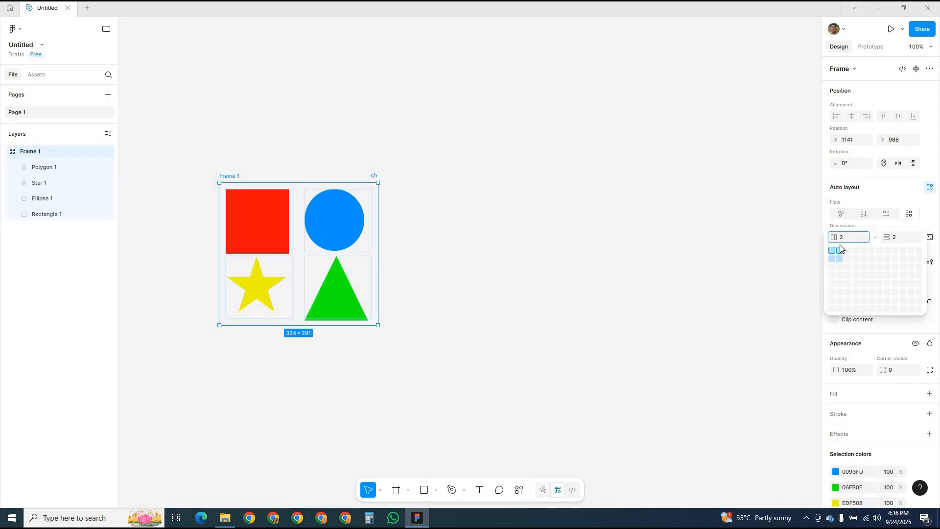
{"action": "left_click", "coordinate": [849, 268]}
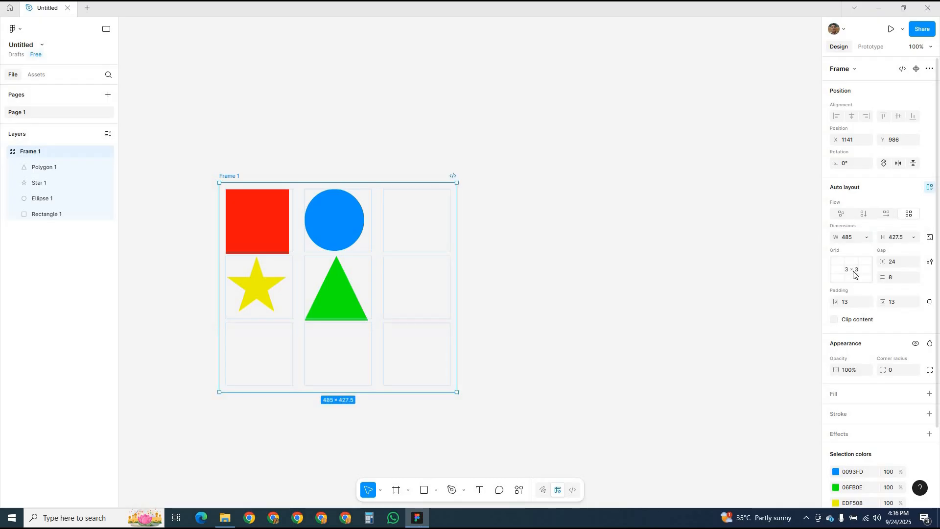
{"action": "left_click", "coordinate": [853, 275]}
{"action": "left_click", "coordinate": [842, 258]}
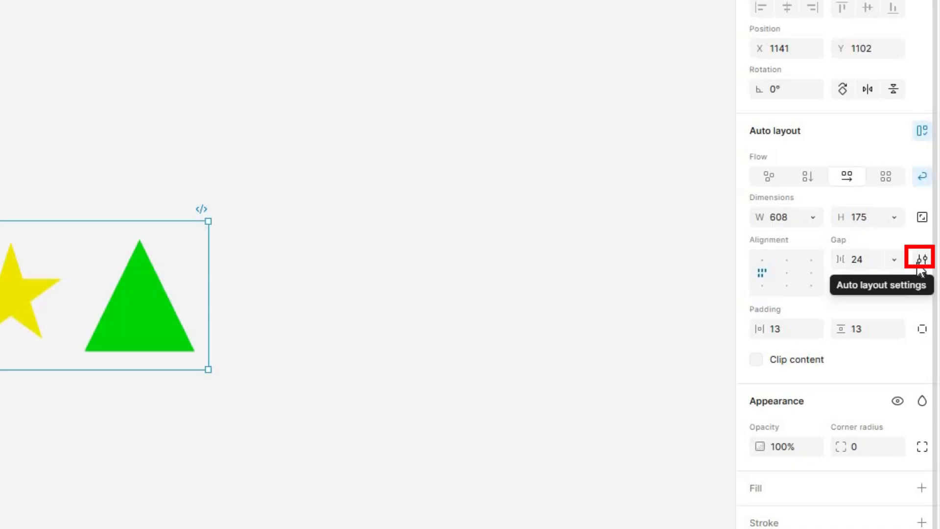
- Review the Included and Excluded options for strokes in the frame's auto layout settings
{"action": "left_click", "coordinate": [921, 259]}
{"action": "left_click", "coordinate": [711, 406]}
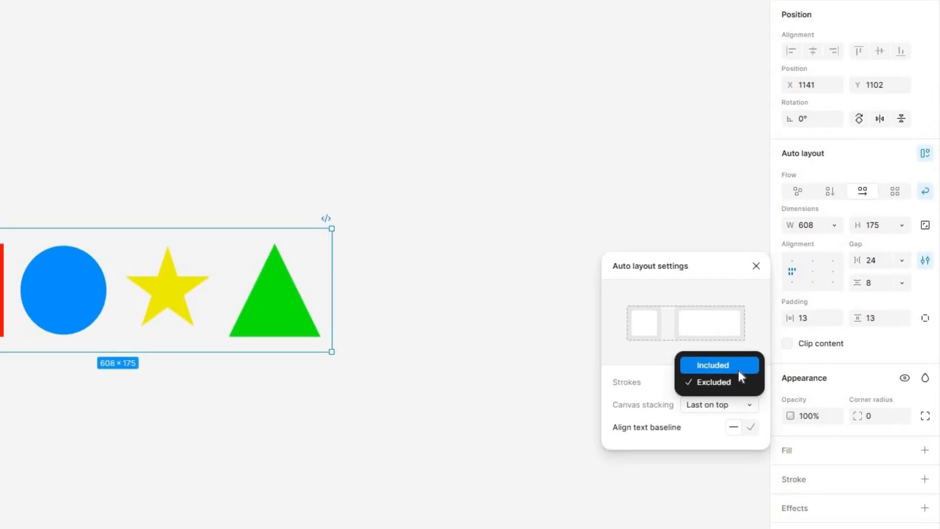
{"action": "left_click", "coordinate": [802, 383]}
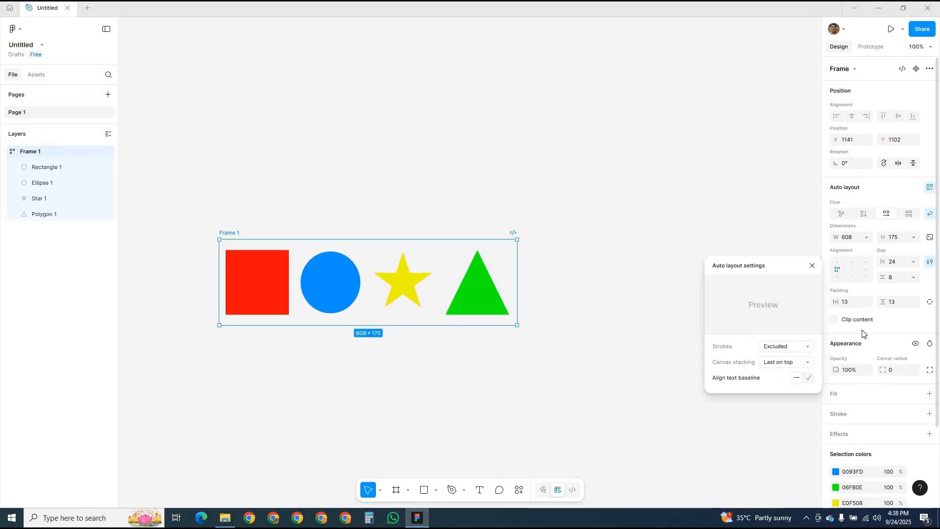
- Overlap the shapes with a horizontal gap of -82, try First on top canvas stacking, and restore Last on top
{"action": "left_click_drag", "start_coordinate": [442, 280], "coordinate": [302, 275]}
{"action": "left_click", "coordinate": [929, 261]}
{"action": "left_click", "coordinate": [781, 365]}
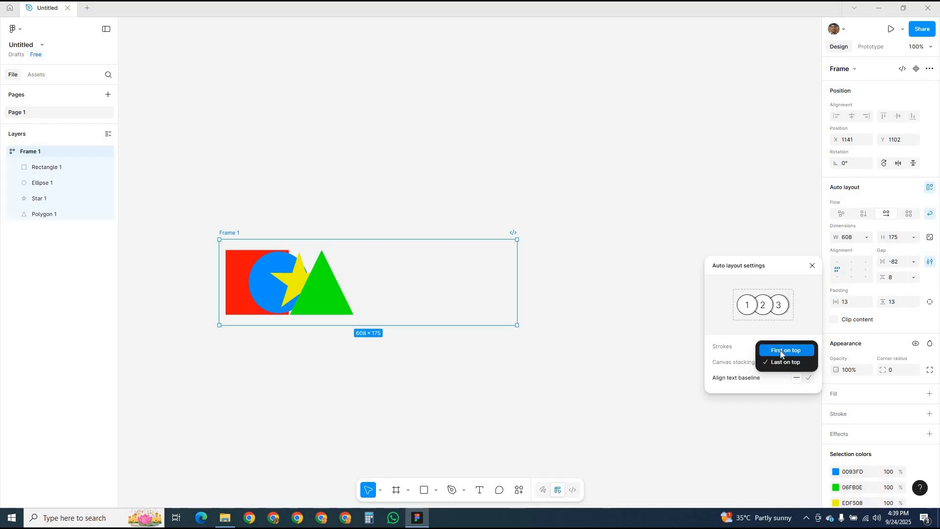
{"action": "left_click", "coordinate": [782, 351]}
{"action": "left_click", "coordinate": [797, 367]}
{"action": "left_click", "coordinate": [784, 373]}
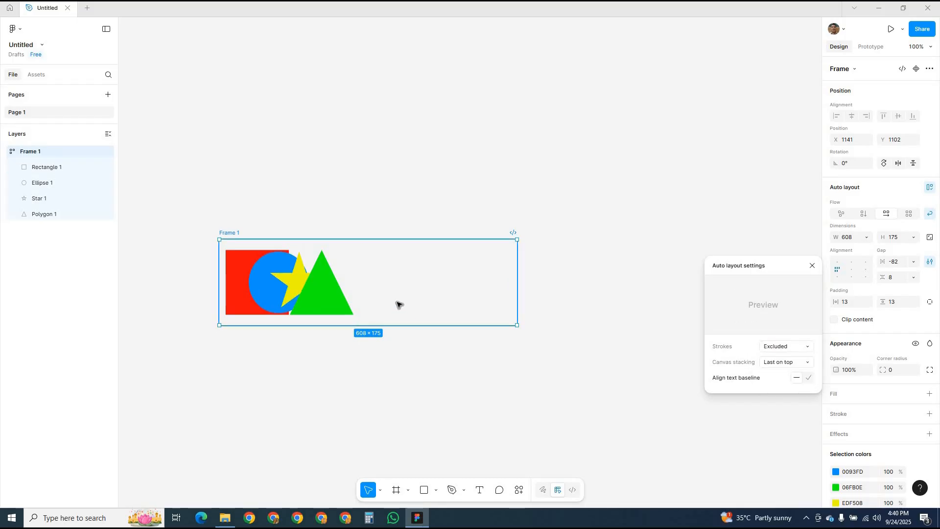
- Spread the shapes to a horizontal gap of 20 and add the text "How to" after the green triangle
{"action": "left_click_drag", "start_coordinate": [417, 295], "coordinate": [454, 294]}
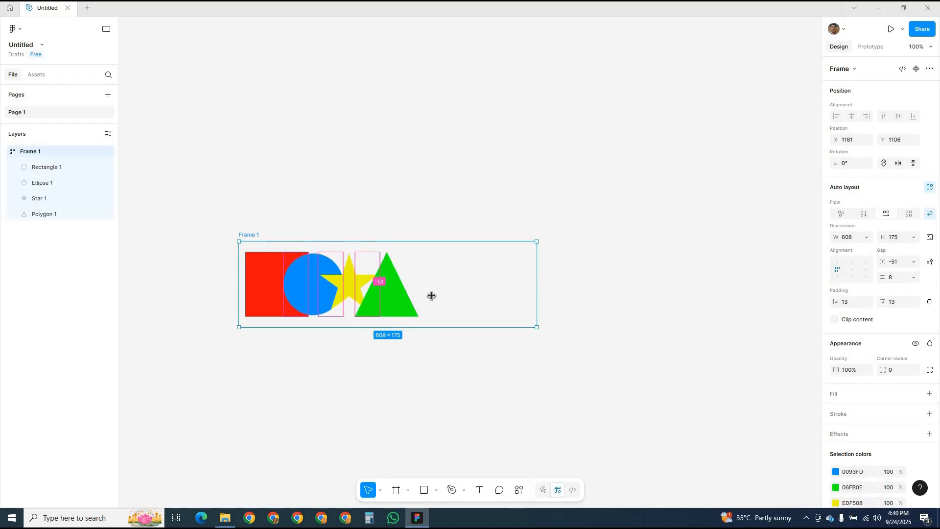
{"action": "key", "text": "t"}
{"action": "left_click", "coordinate": [568, 291]}
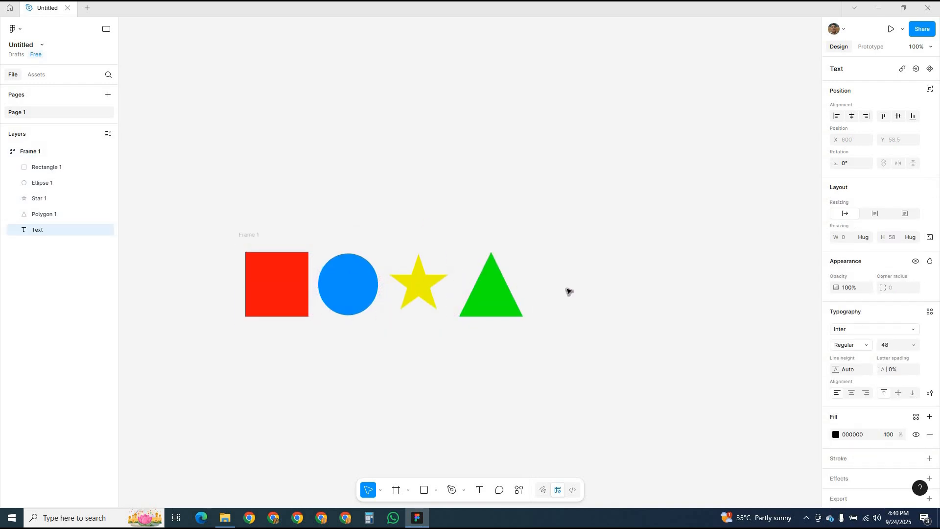
{"action": "key", "text": "Escape"}
{"action": "key", "text": "Escape"}
- Try Align text baseline in the frame's auto layout settings and turn it back off
{"action": "left_click", "coordinate": [930, 261]}
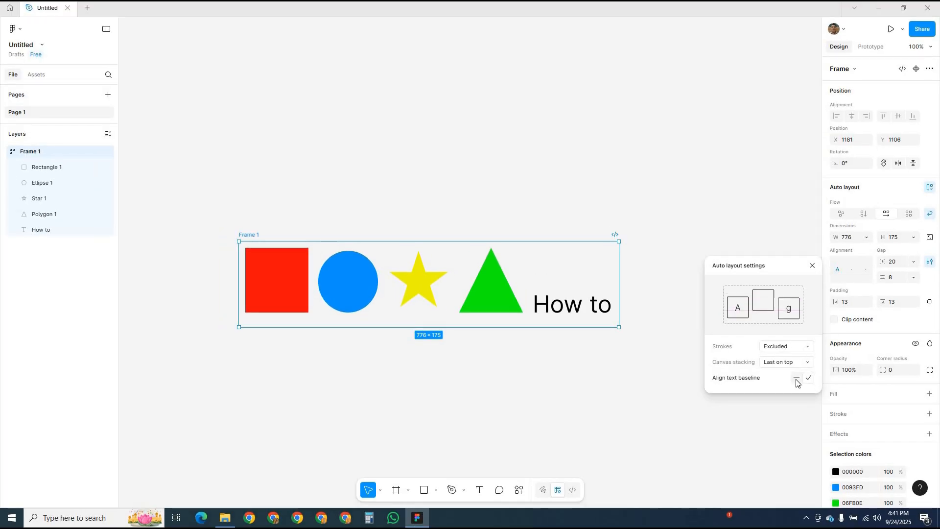
{"action": "left_click", "coordinate": [797, 380]}
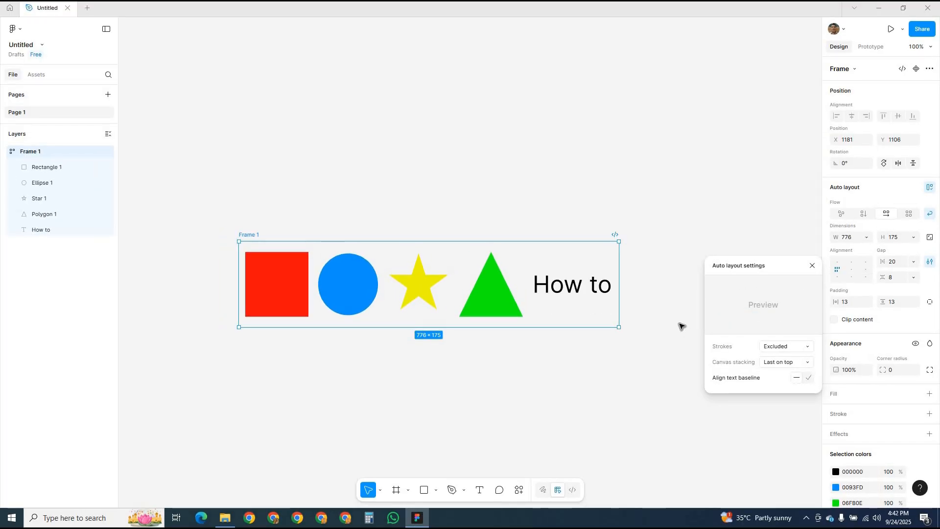